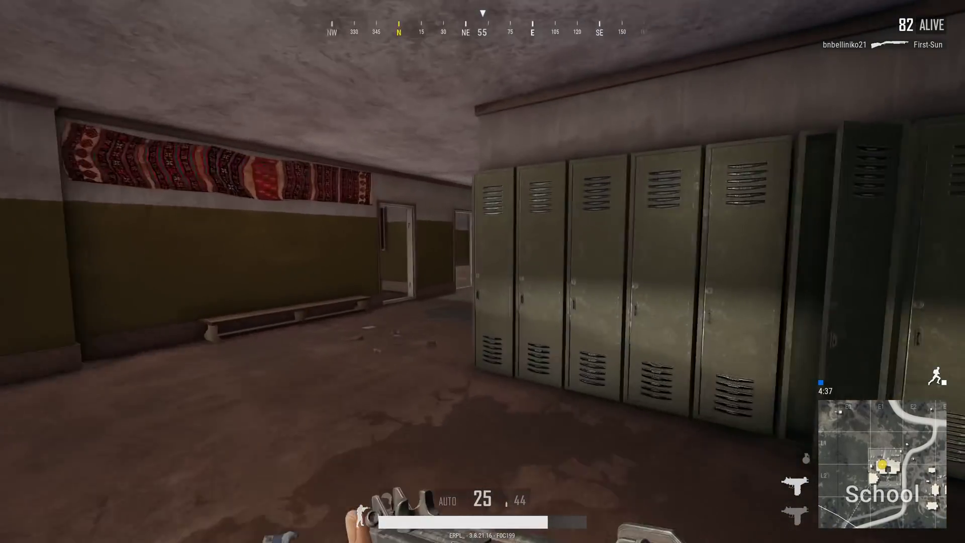
# Step: Walk up the school stairwell to the roof, kill the waiting enemy, and head back inside
pyautogui.press('w')
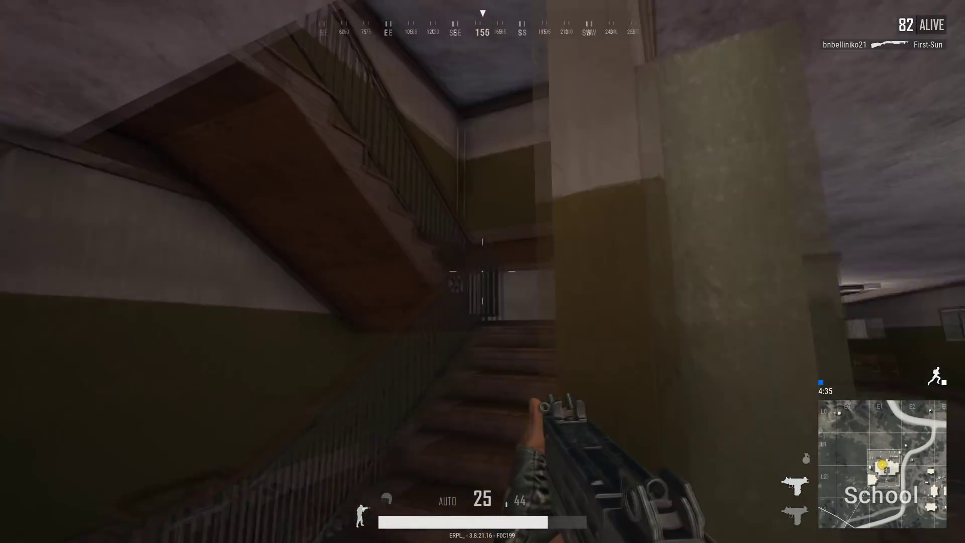
pyautogui.press('w')
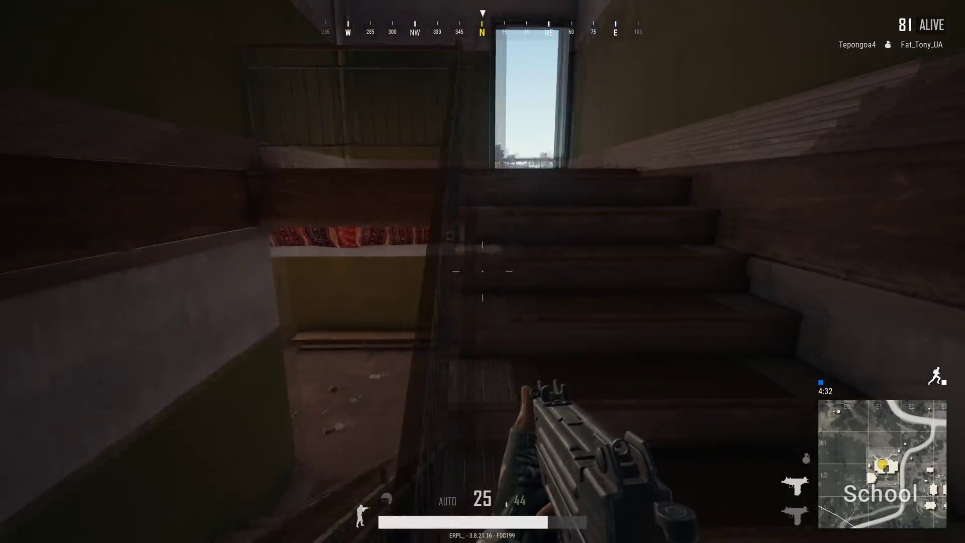
pyautogui.press('w')
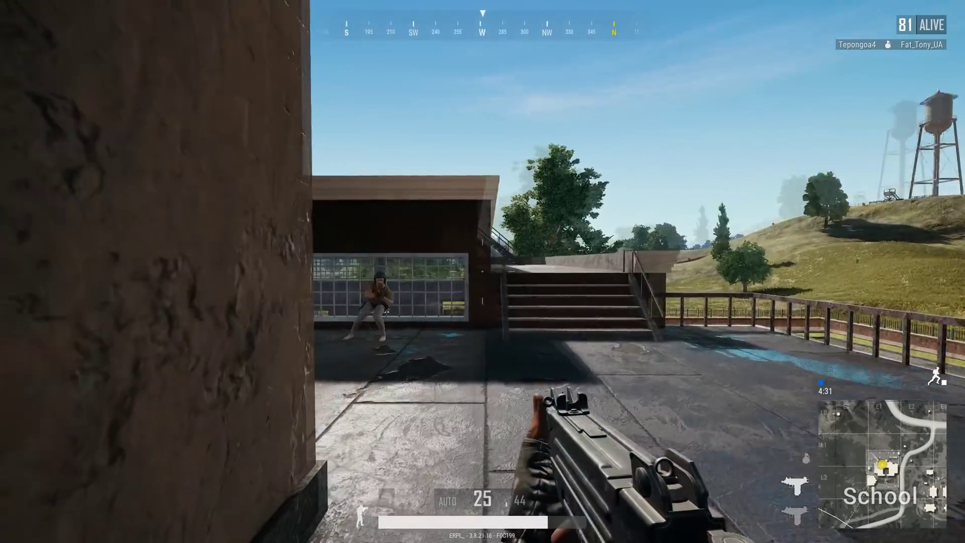
pyautogui.click(482, 271)
pyautogui.click(482, 271)
pyautogui.press('w')
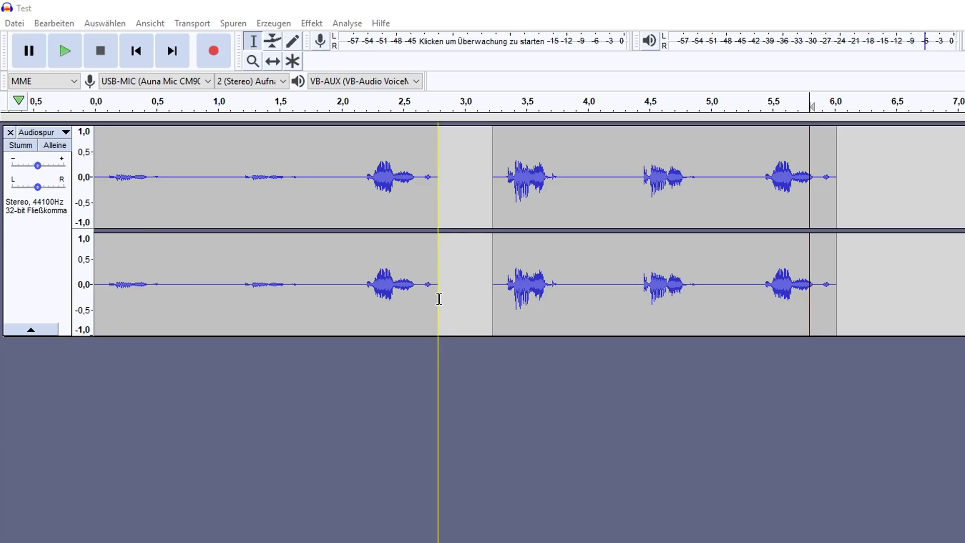
# Step: Play back the 0–2.8 s selection, then the 3.2–6.1 s selection of the recording
pyautogui.moveTo(438, 298); pyautogui.dragTo(93, 302)
pyautogui.click(66, 56)
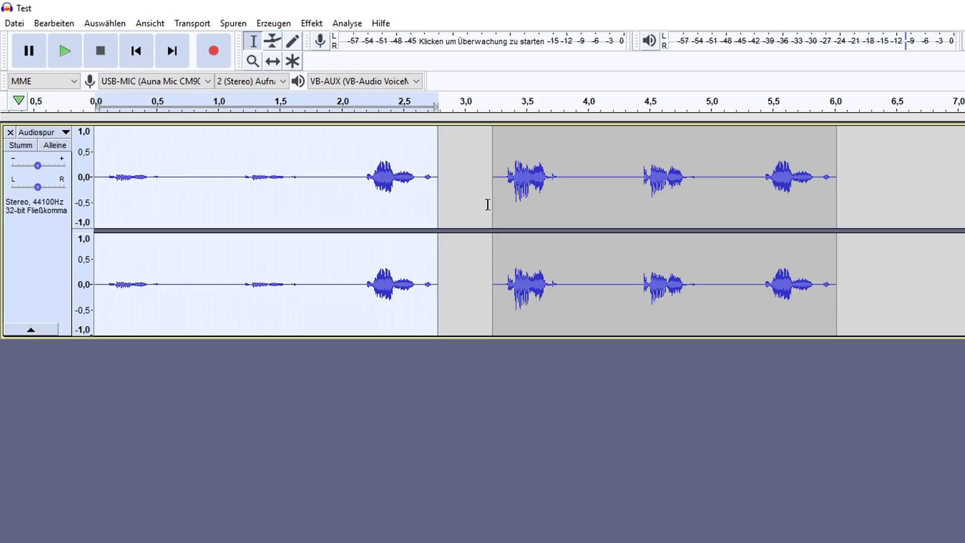
pyautogui.moveTo(488, 204); pyautogui.dragTo(846, 222)
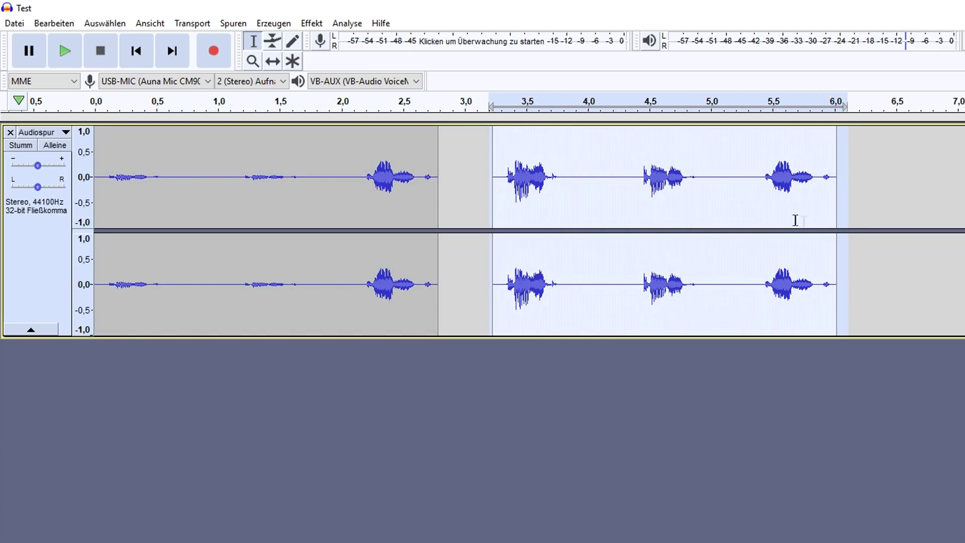
pyautogui.click(74, 53)
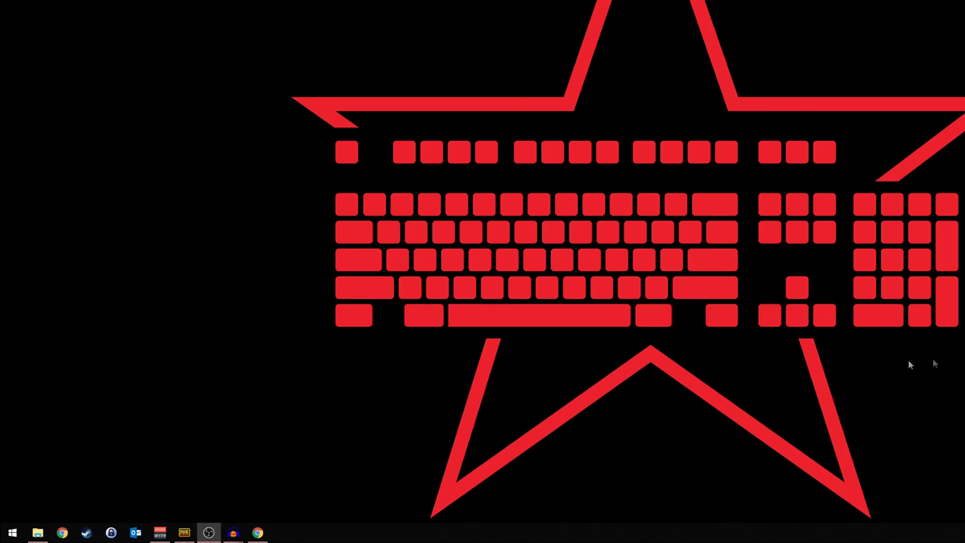
# Step: In System > Sound, keep Headphones (Front) (Realtek High Definition Audio) as the output device
pyautogui.rightClick(16, 536)
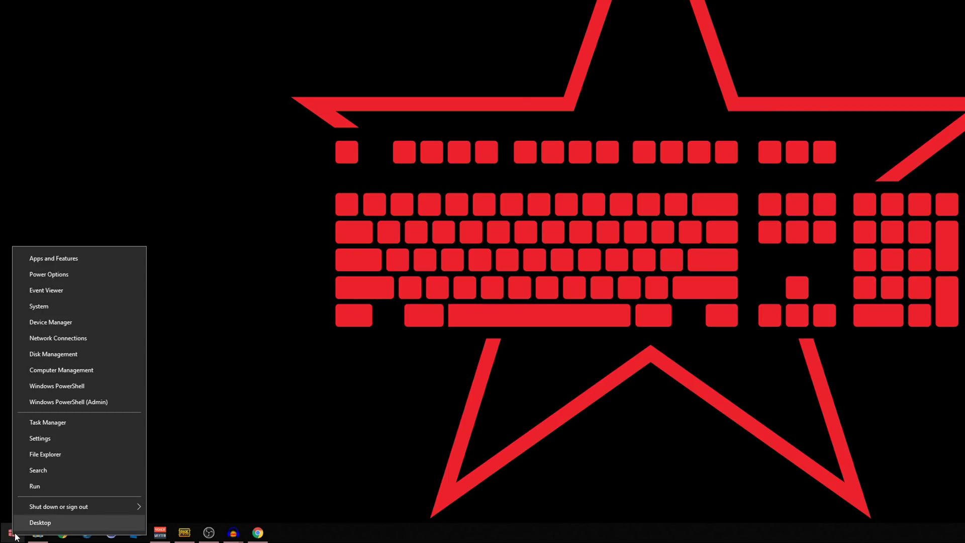
pyautogui.click(92, 309)
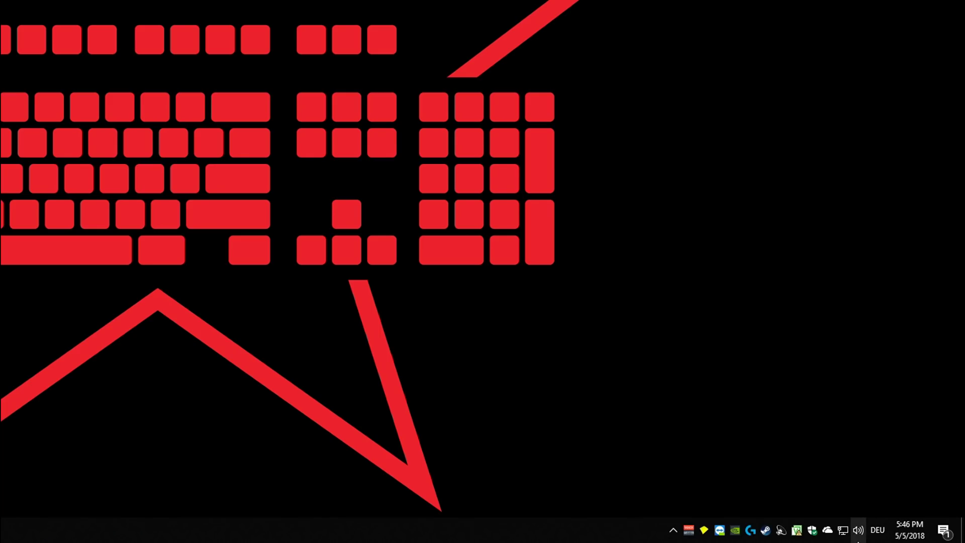
pyautogui.rightClick(860, 537)
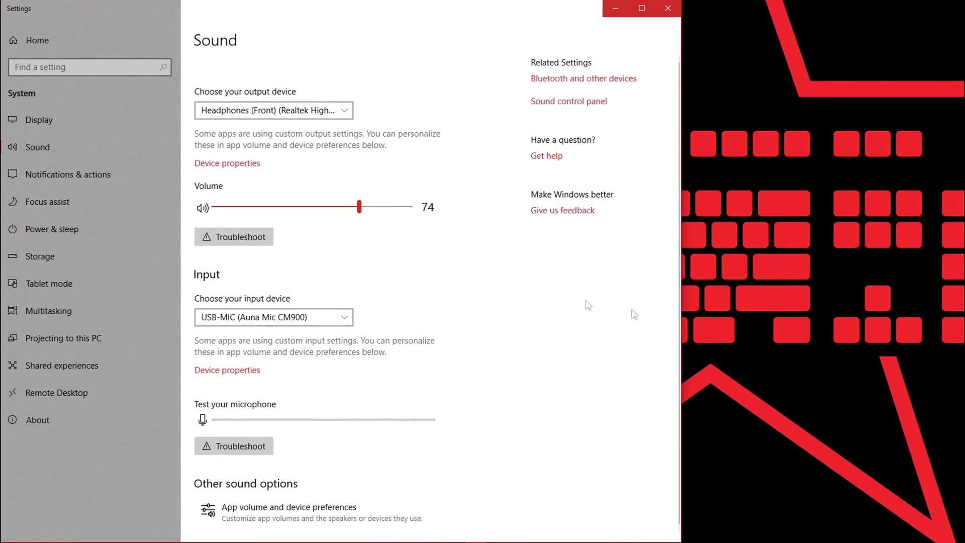
pyautogui.click(327, 115)
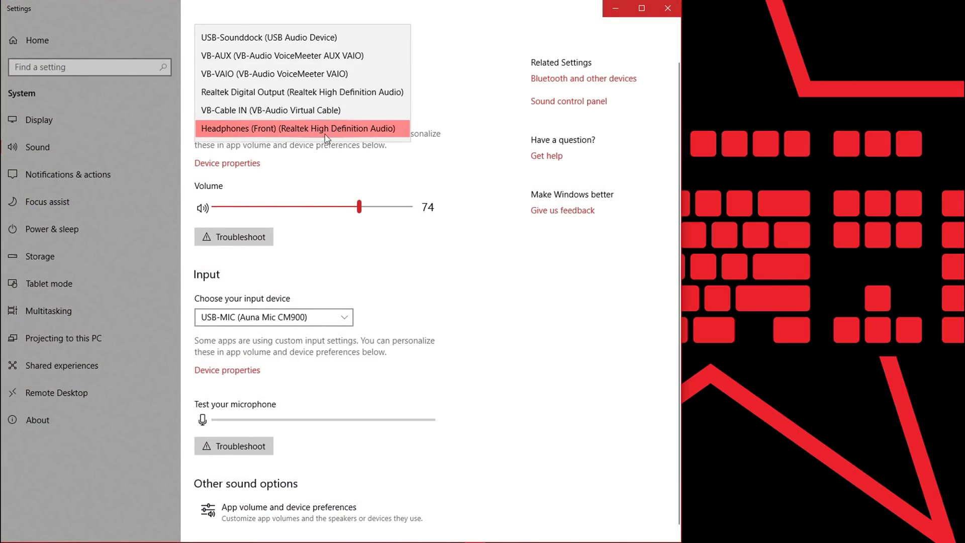
pyautogui.click(332, 132)
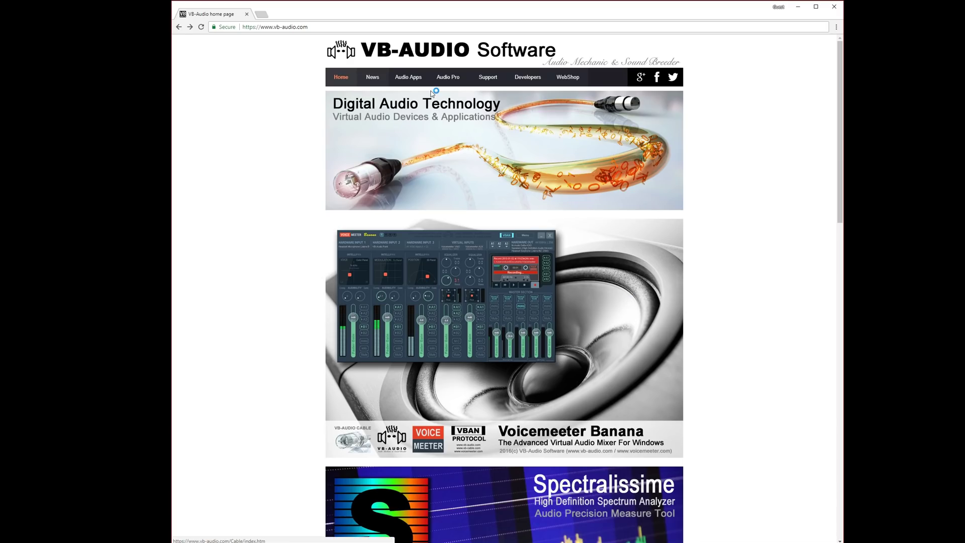
# Step: Open Audio Apps > Banana on vb-audio.com and highlight the 'For END USER' donationware paragraph
pyautogui.click(417, 80)
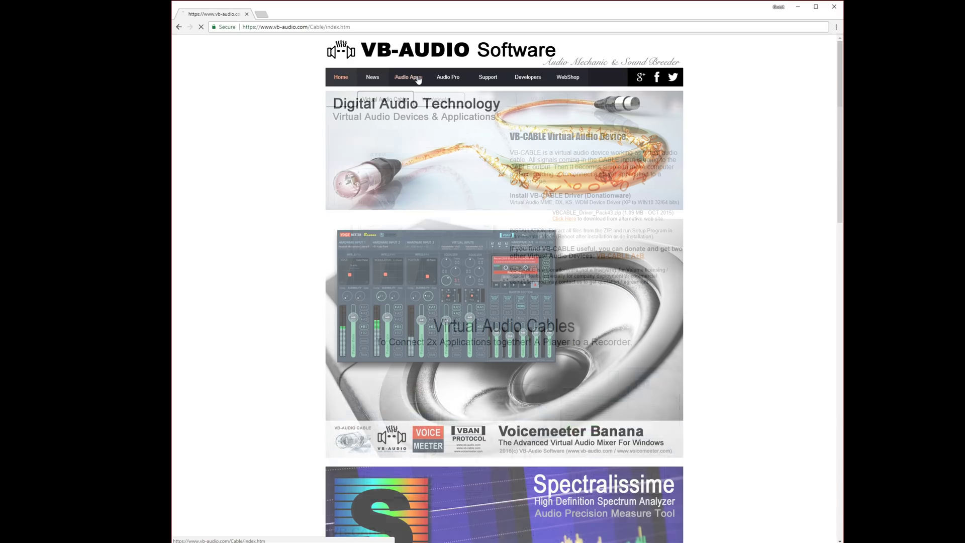
pyautogui.click(485, 101)
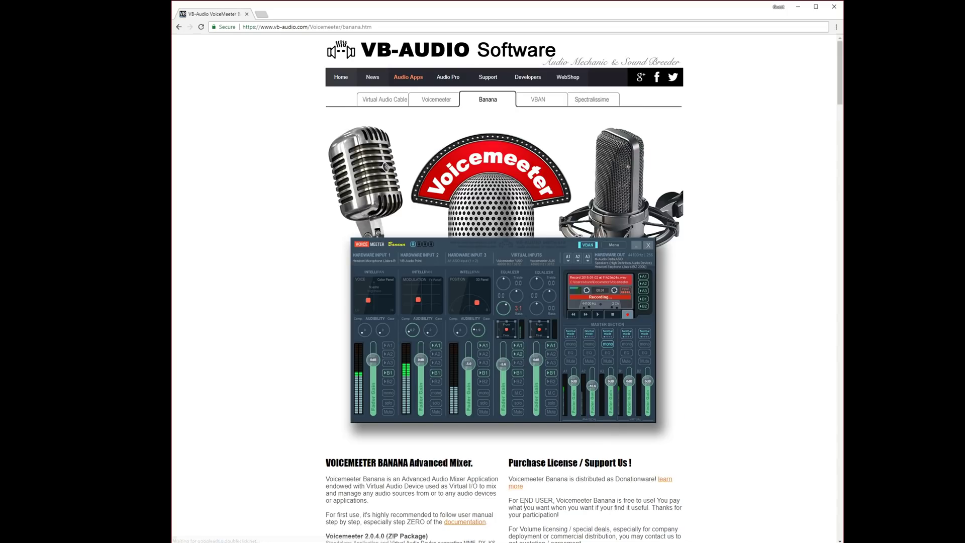
pyautogui.moveTo(509, 500); pyautogui.dragTo(584, 517)
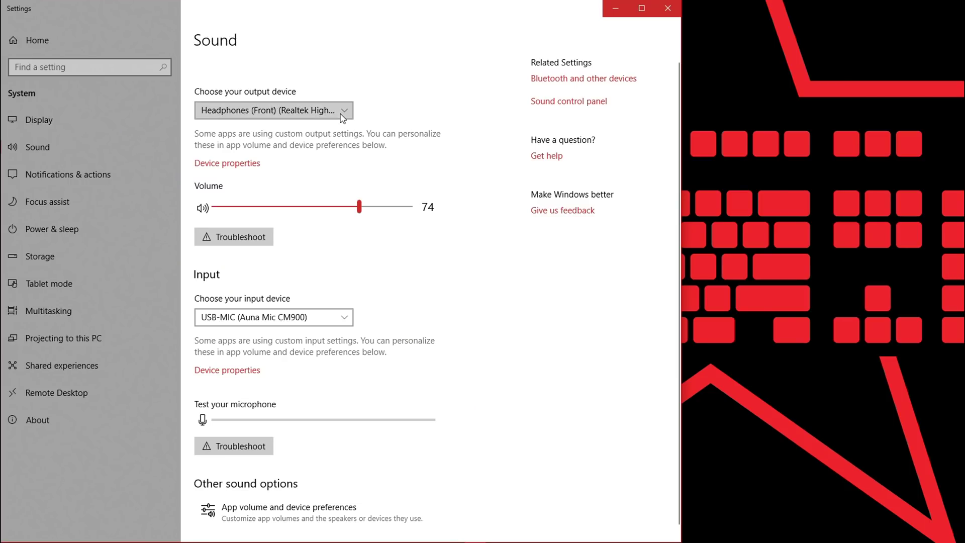
# Step: Switch the output device to VB-VAIO (VB-Audio VoiceMeeter VAIO) and expand the Start menu's VB Audio folder
pyautogui.click(302, 107)
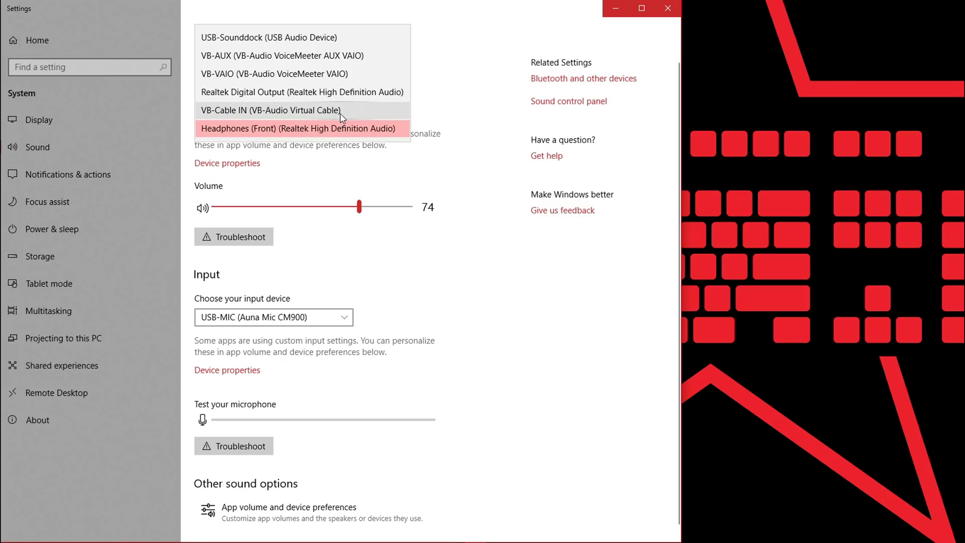
pyautogui.click(350, 73)
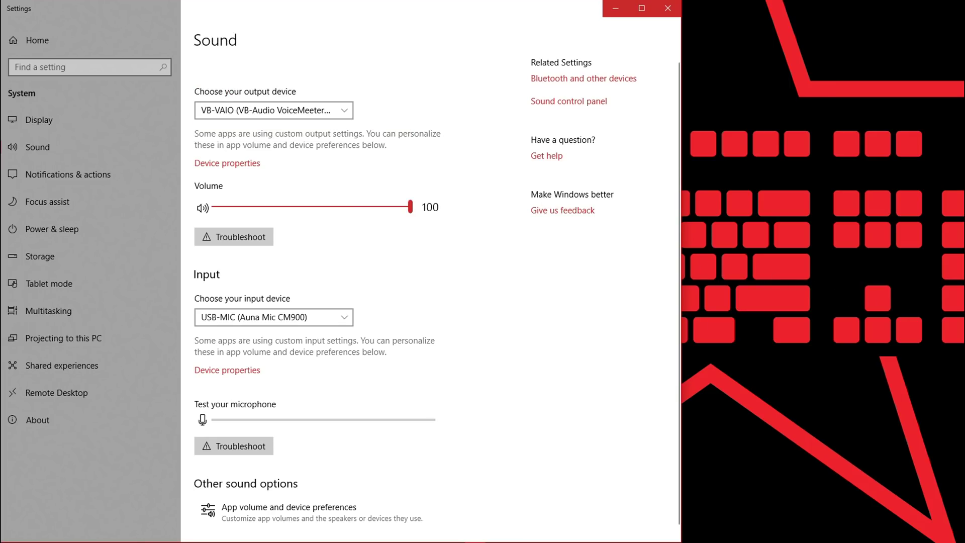
pyautogui.click(675, 93)
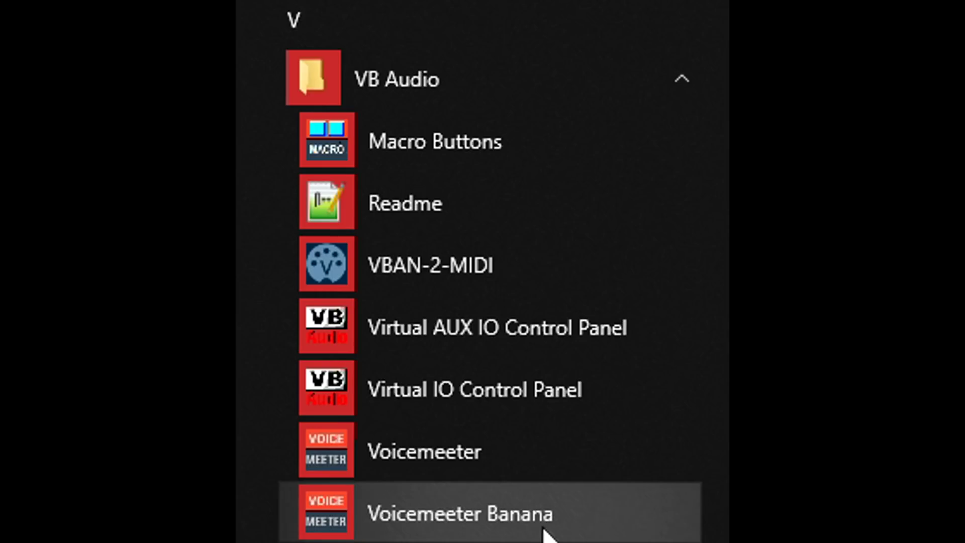
# Step: Launch Voicemeeter Banana and set hardware output A1 to WDM: Headphones (Front)
pyautogui.click(583, 508)
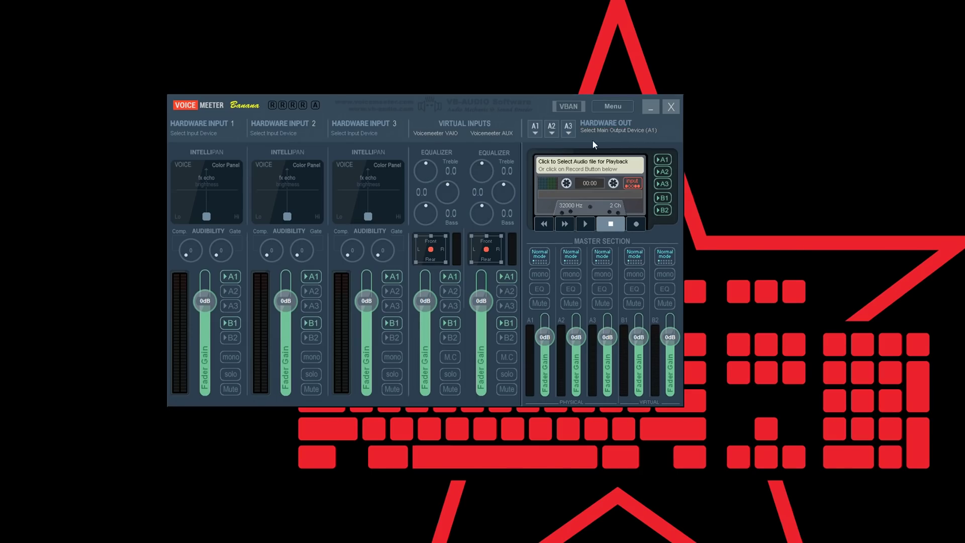
pyautogui.click(537, 133)
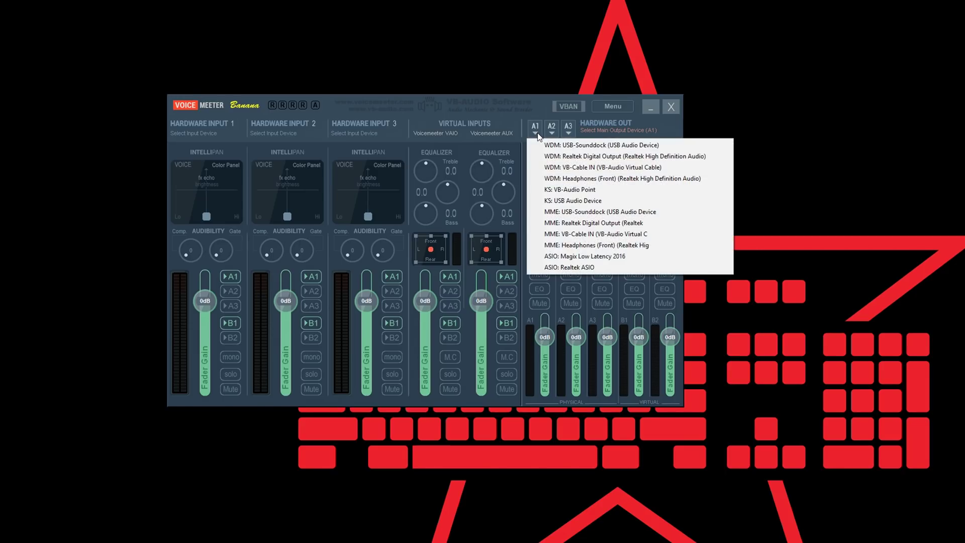
pyautogui.click(623, 180)
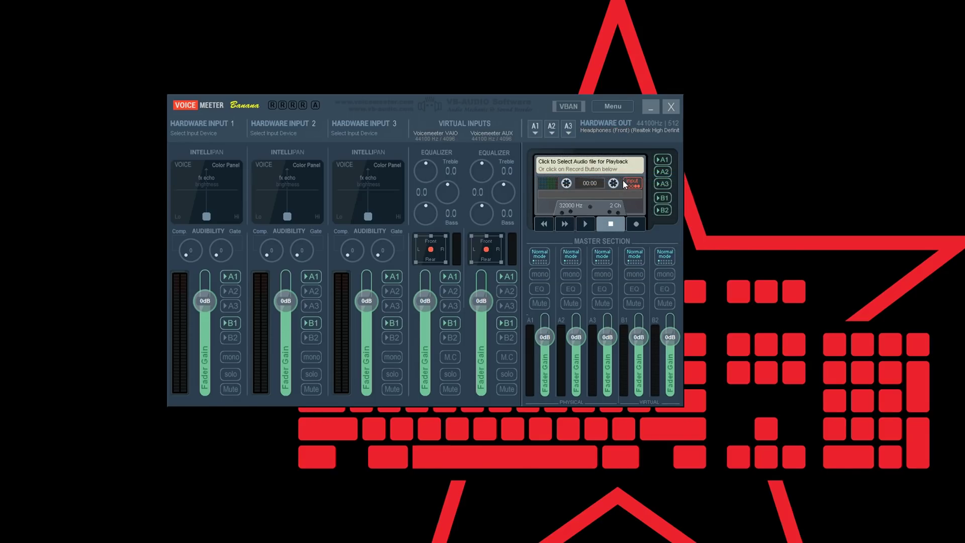
# Step: Rename the VAIO virtual input to 'System' and the AUX virtual input to 'Voicechat'
pyautogui.click(425, 123)
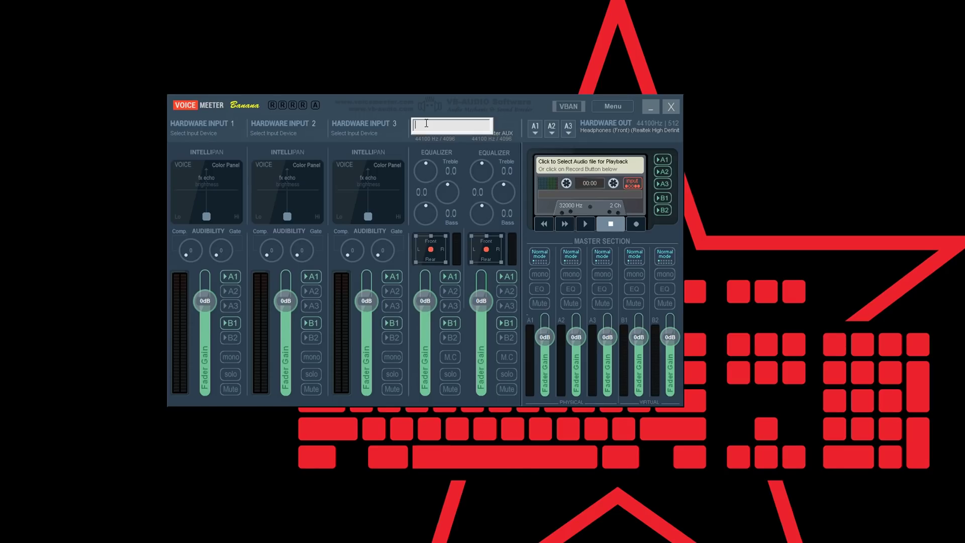
pyautogui.write('System')
pyautogui.press('Return')
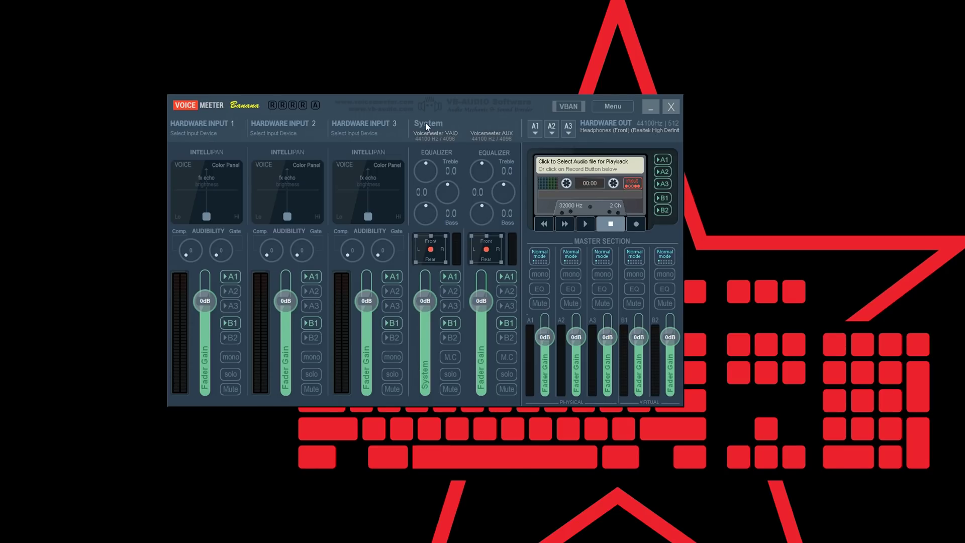
pyautogui.click(494, 128)
pyautogui.write('Voicec')
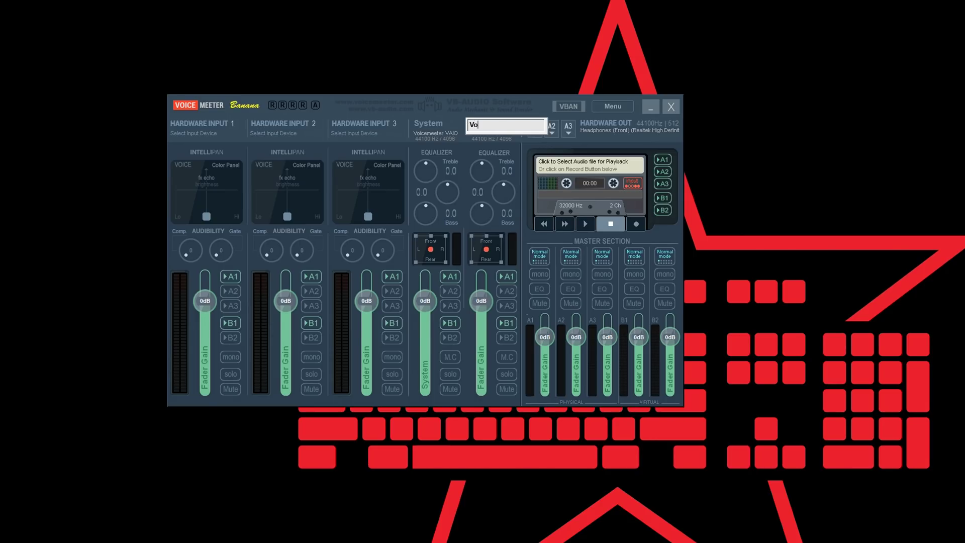
pyautogui.write('hat')
pyautogui.press('Return')
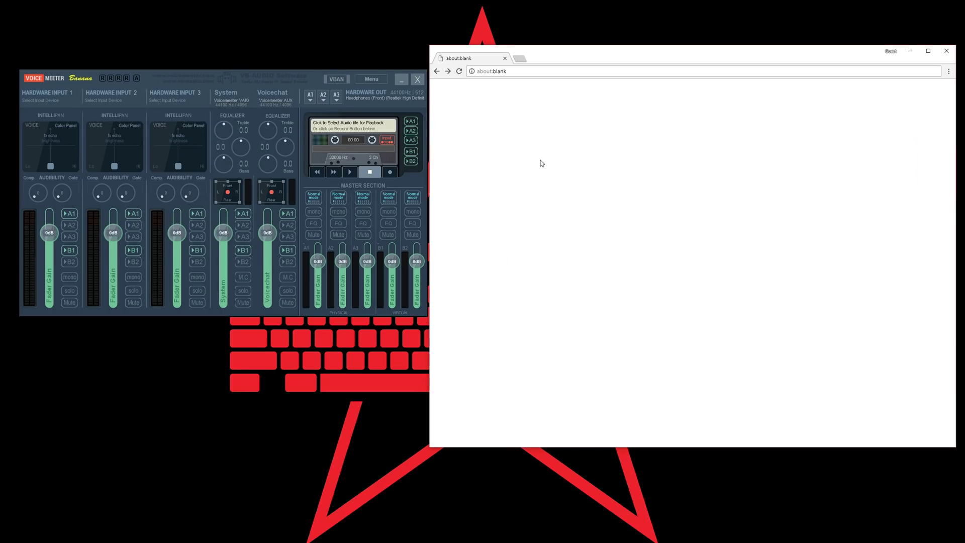
# Step: Go to youtube.com, search 'pubg erpl', and open a PUBG video from the results
pyautogui.click(536, 71)
pyautogui.write('youtube.com')
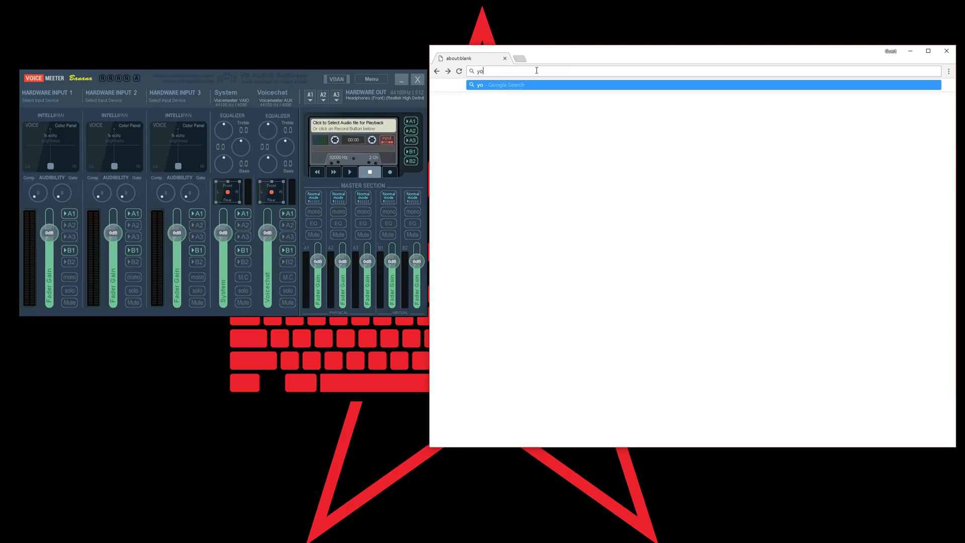
pyautogui.press('Return')
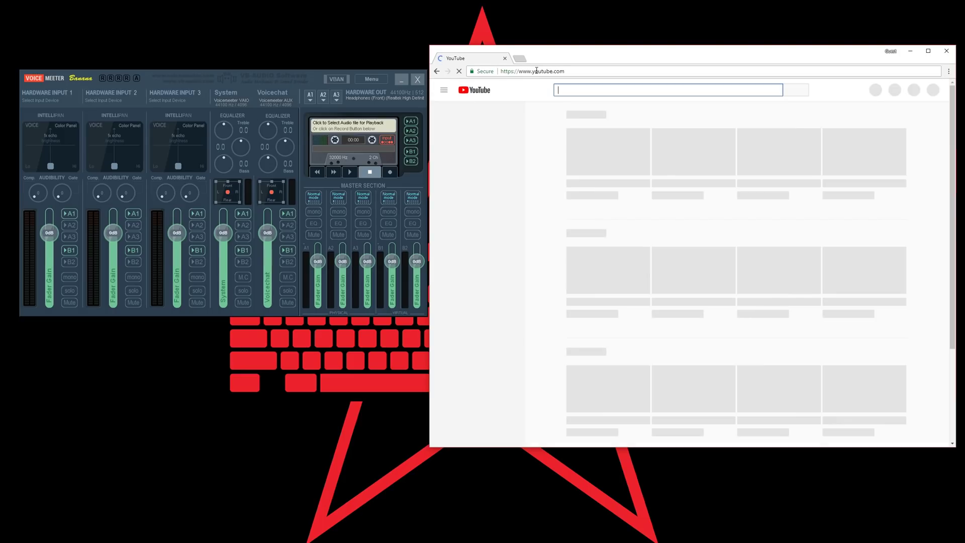
pyautogui.write('pubg erpl')
pyautogui.press('Return')
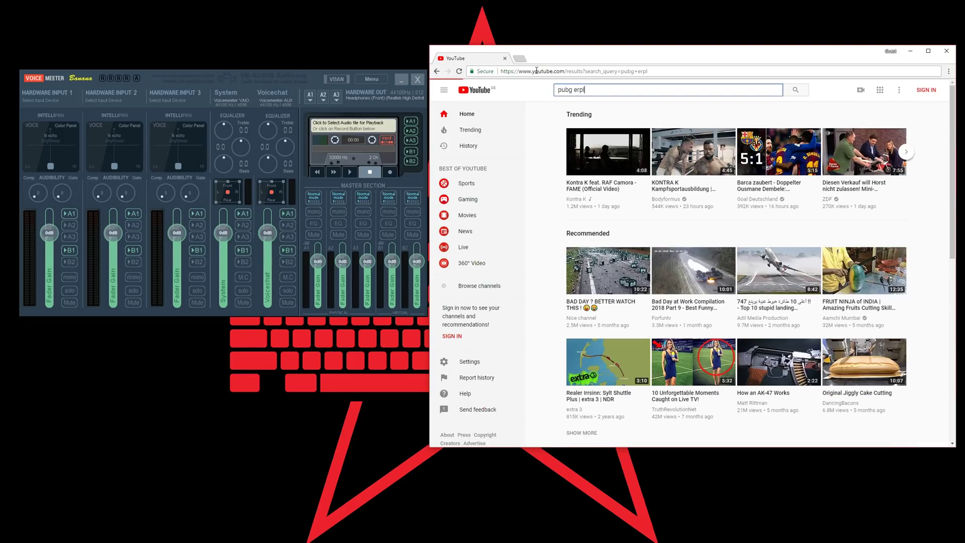
pyautogui.click(697, 202)
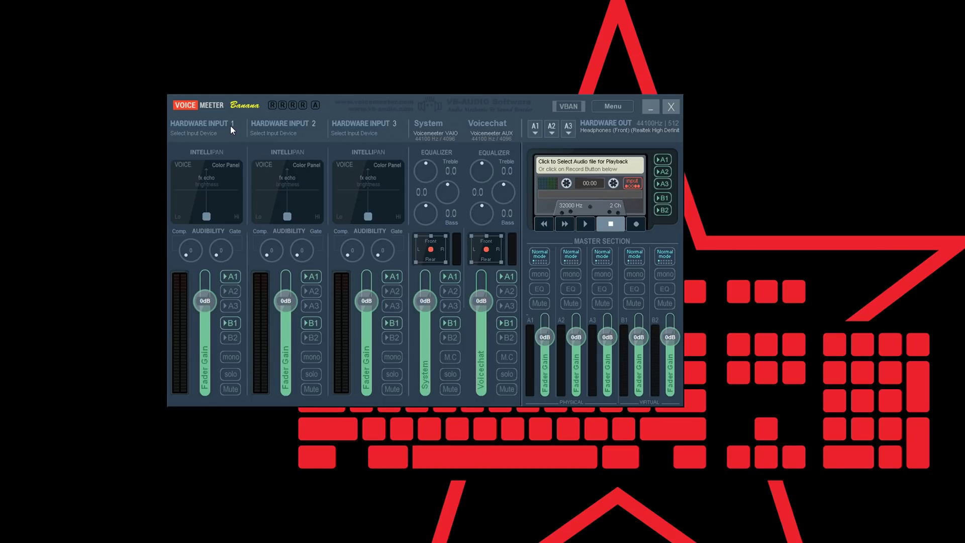
# Step: Rename hardware input 1 to 'Game' and set its device to CABLE Output
pyautogui.rightClick(230, 125)
pyautogui.write('Game')
pyautogui.press('Return')
pyautogui.click(192, 134)
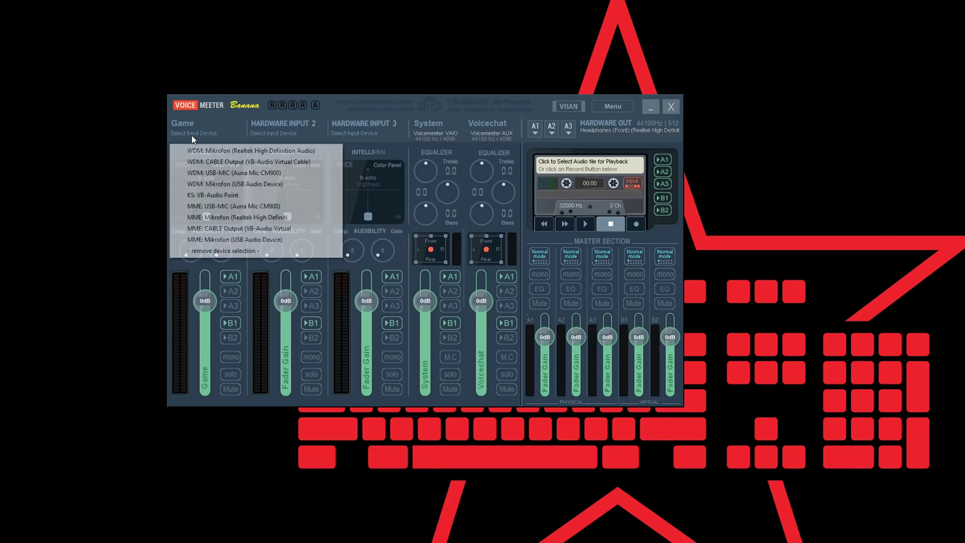
pyautogui.click(236, 162)
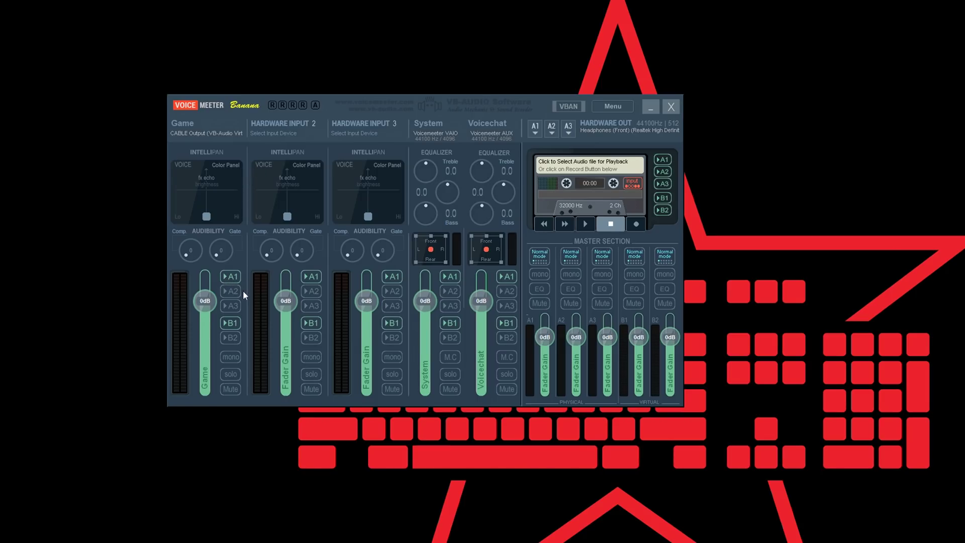
# Step: Turn off bus B1 for Game and move Voicechat from bus B1 to B2
pyautogui.click(238, 325)
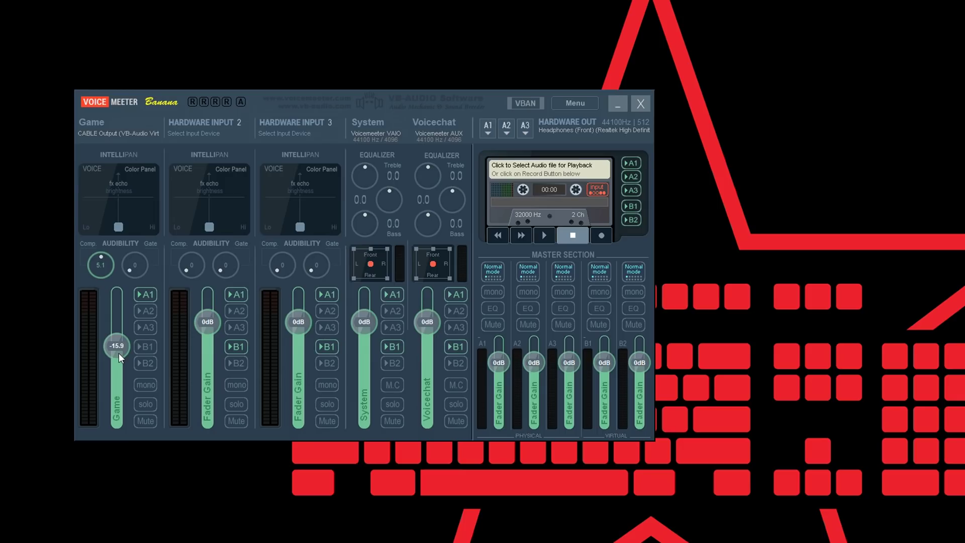
pyautogui.click(460, 347)
pyautogui.click(456, 363)
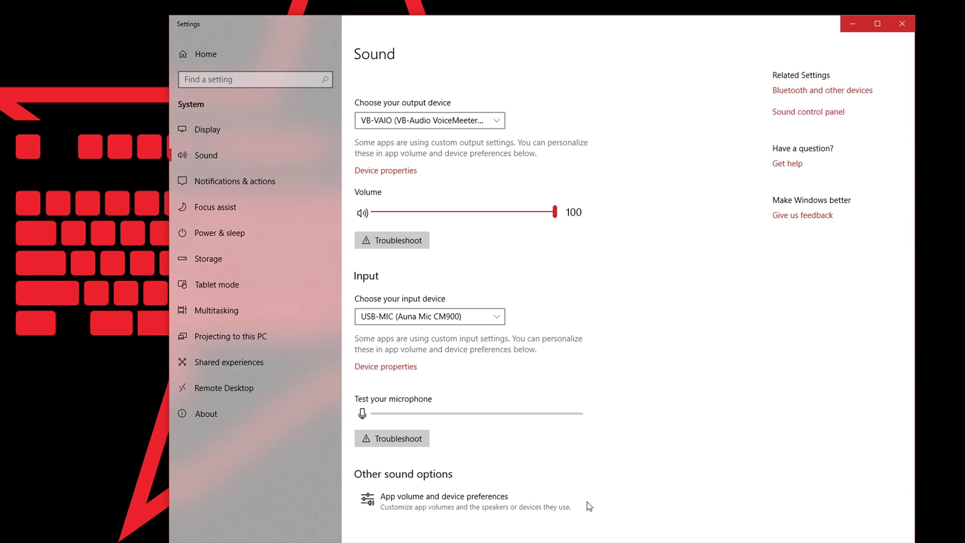
# Step: In App volume and device preferences, set PUBG's output to VB-Cable IN (VB-Audio Virtual Cable)
pyautogui.click(574, 512)
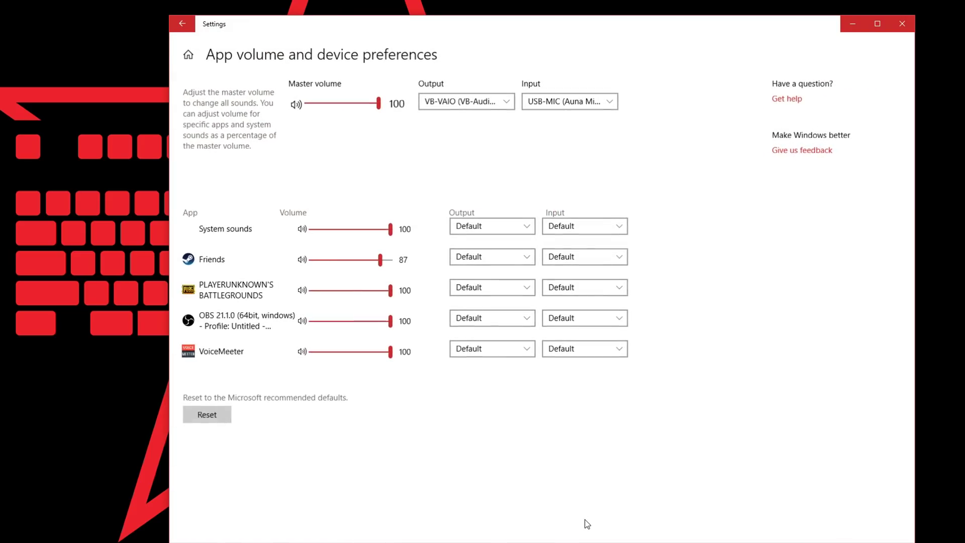
pyautogui.click(490, 289)
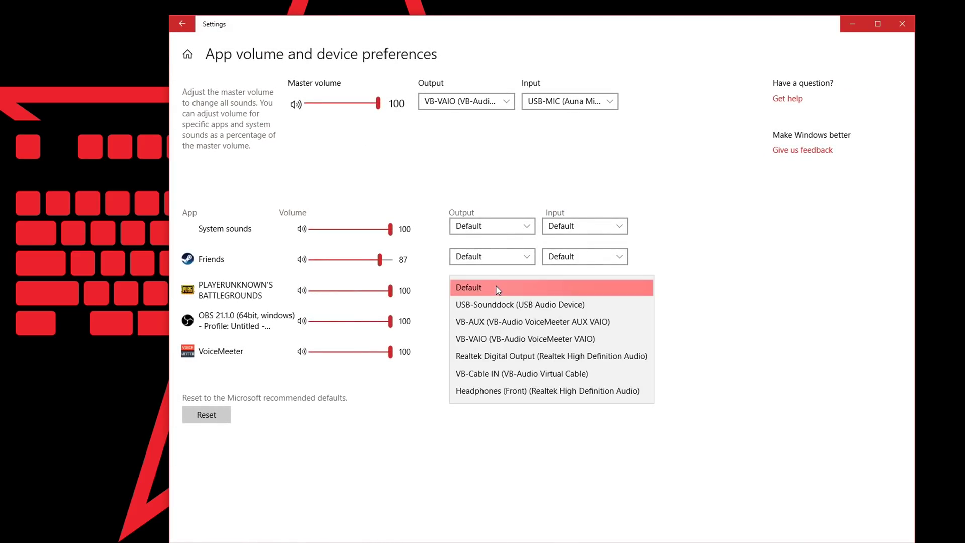
pyautogui.click(604, 378)
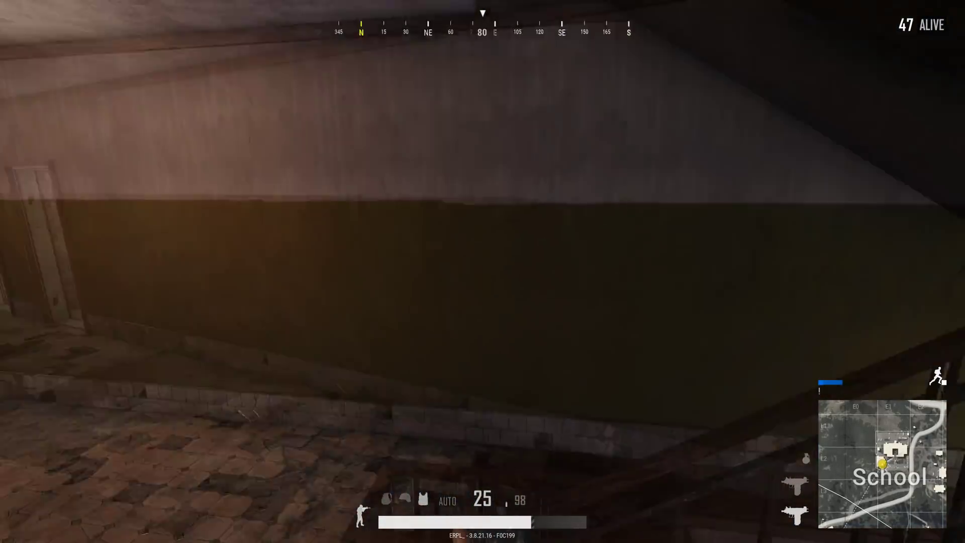
# Step: Aim down the School hallway and fire the Micro UZI until the enemy dies, reaching 5 kills
pyautogui.rightClick(483, 271)
pyautogui.click(482, 271)
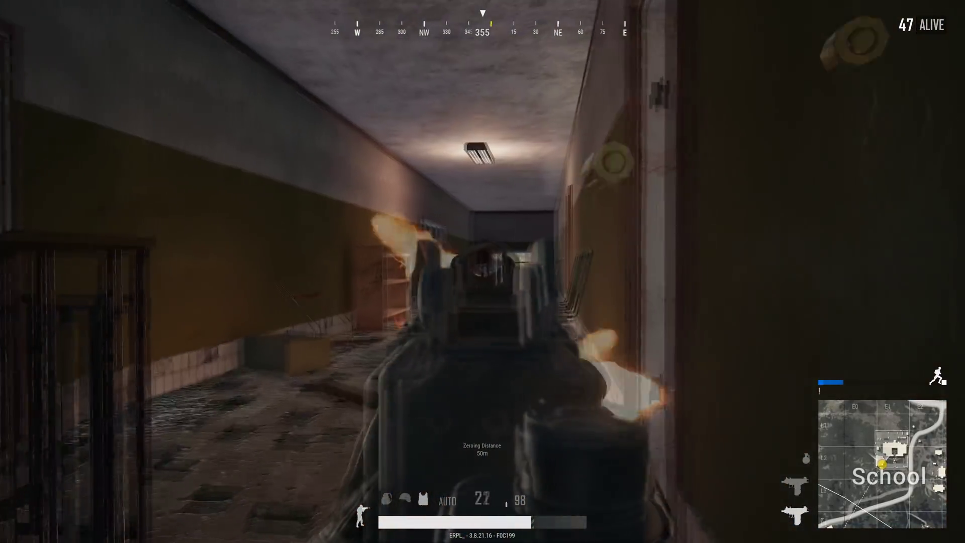
pyautogui.click(482, 271)
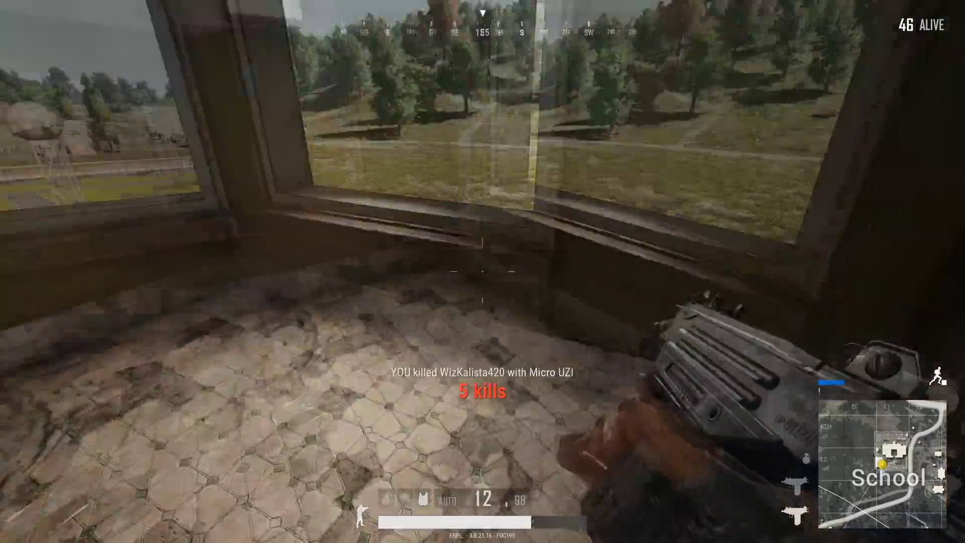